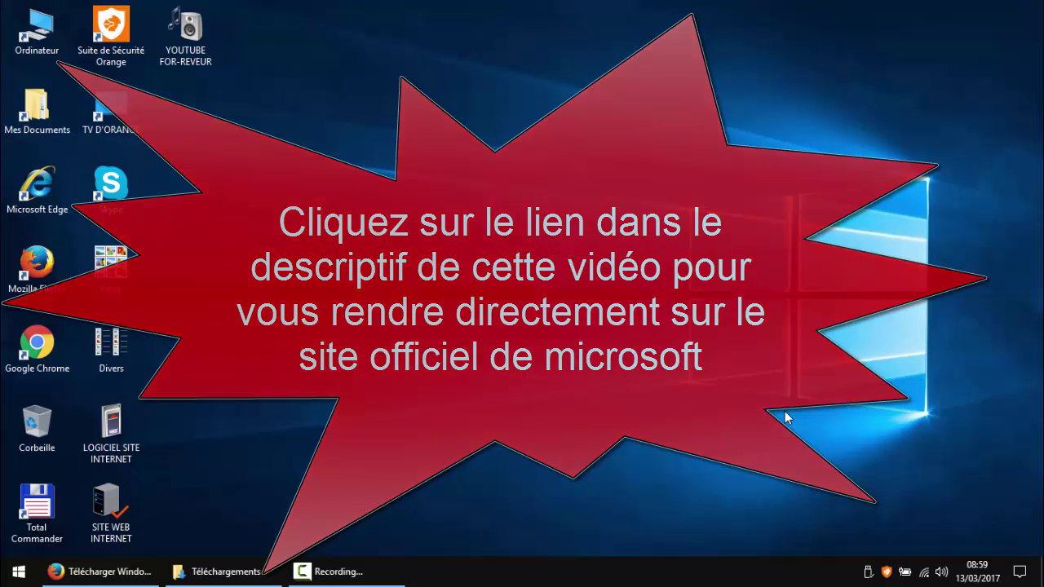
- Switch to Firefox and download the Windows 10 media creation tool from Microsoft's download page, then minimize the browser
{"action": "left_click", "coordinate": [98, 570]}
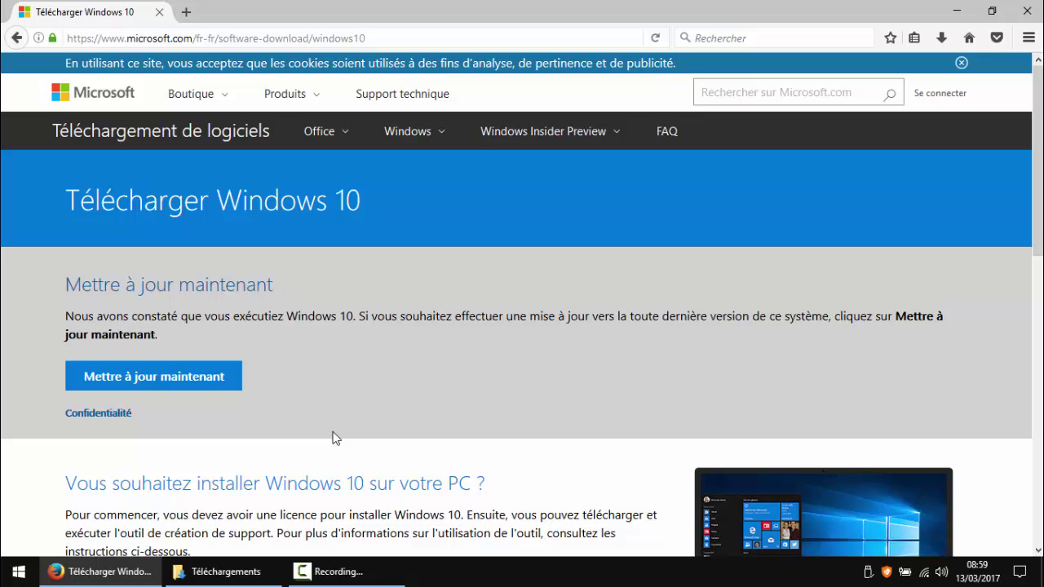
{"action": "scroll", "coordinate": [340, 427], "scroll_direction": "down", "scroll_amount": 3}
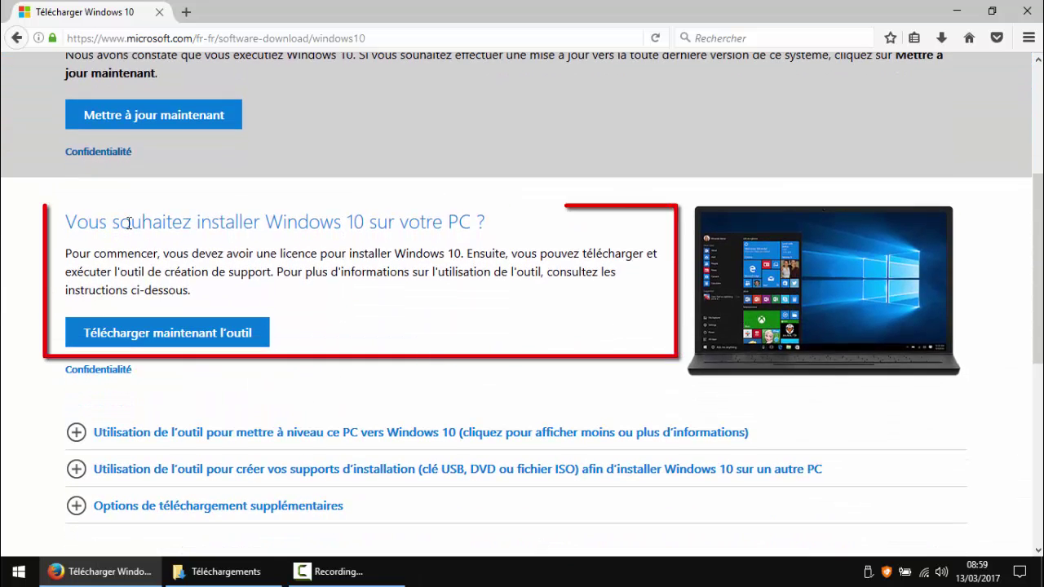
{"action": "left_click_drag", "start_coordinate": [66, 222], "coordinate": [491, 223]}
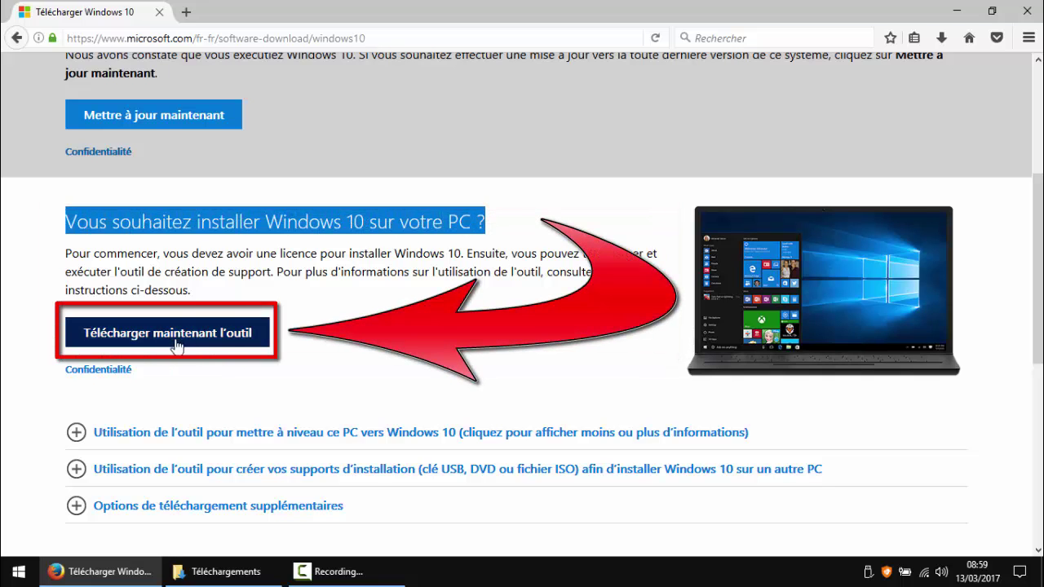
{"action": "left_click", "coordinate": [226, 339]}
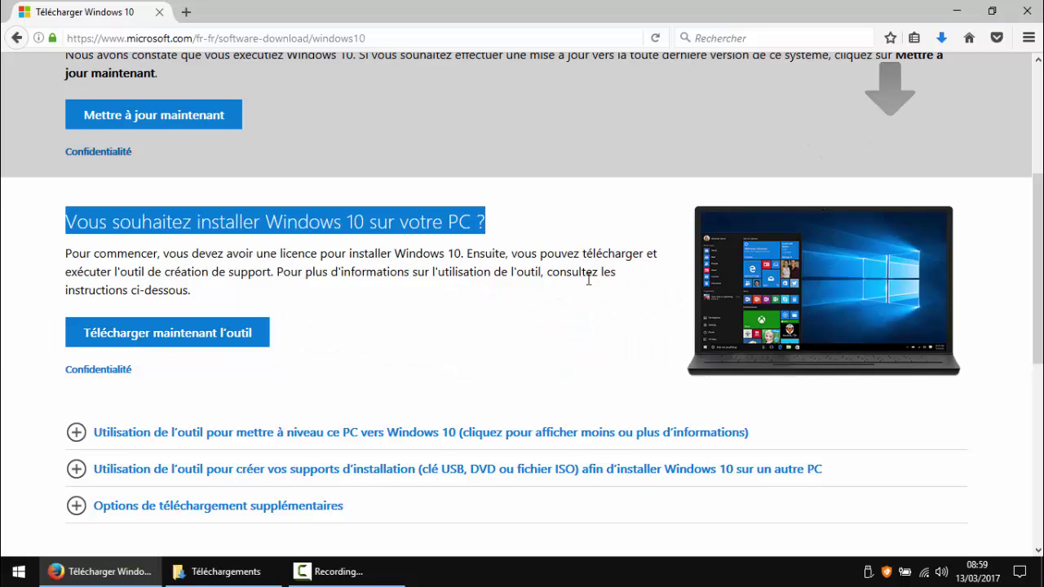
{"action": "left_click", "coordinate": [941, 39]}
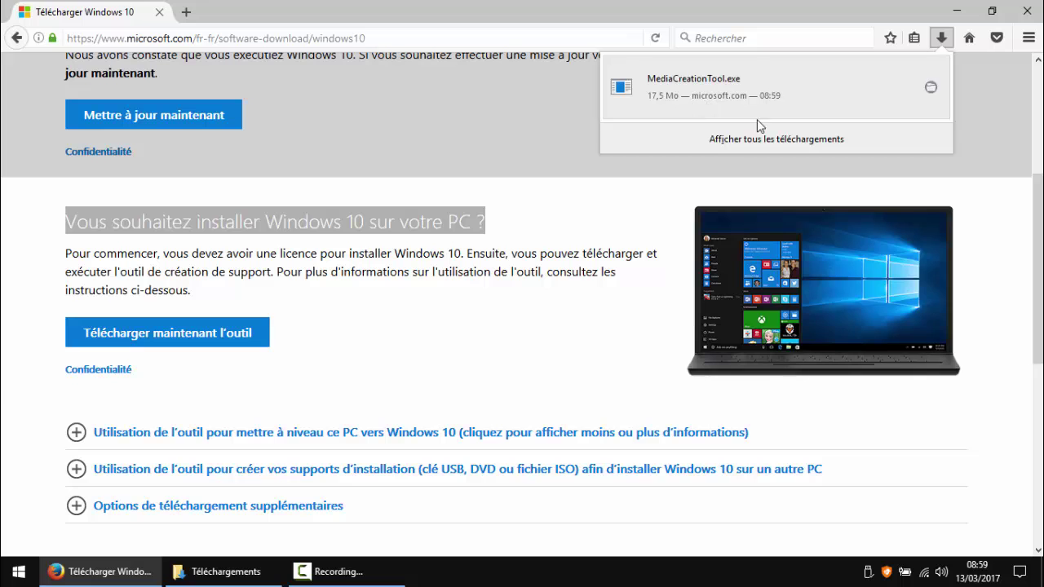
{"action": "left_click", "coordinate": [954, 9]}
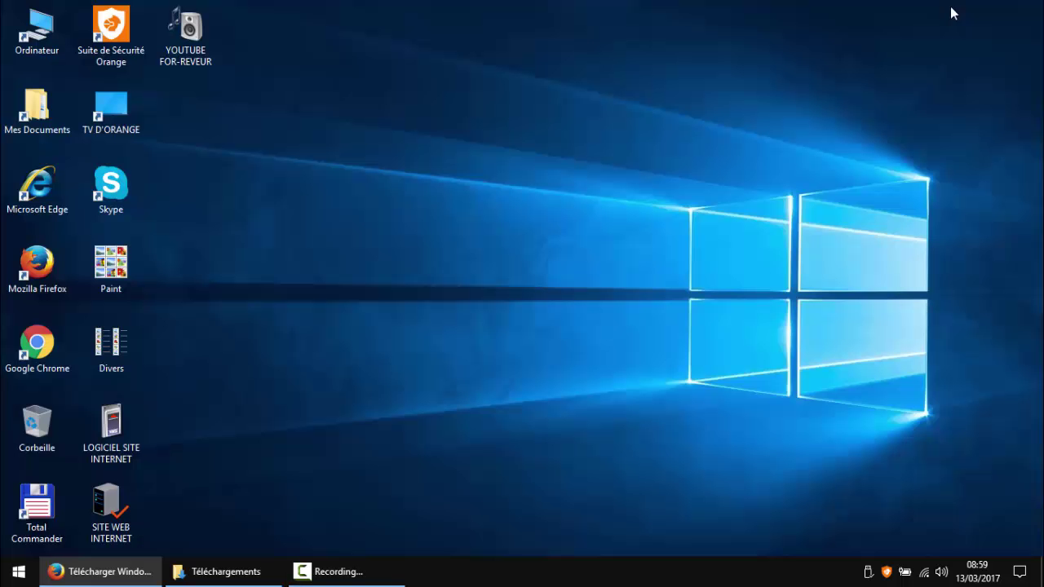
- Run MediaCreationTool.exe from the Téléchargements folder and minimize the folder window
{"action": "left_click", "coordinate": [208, 577]}
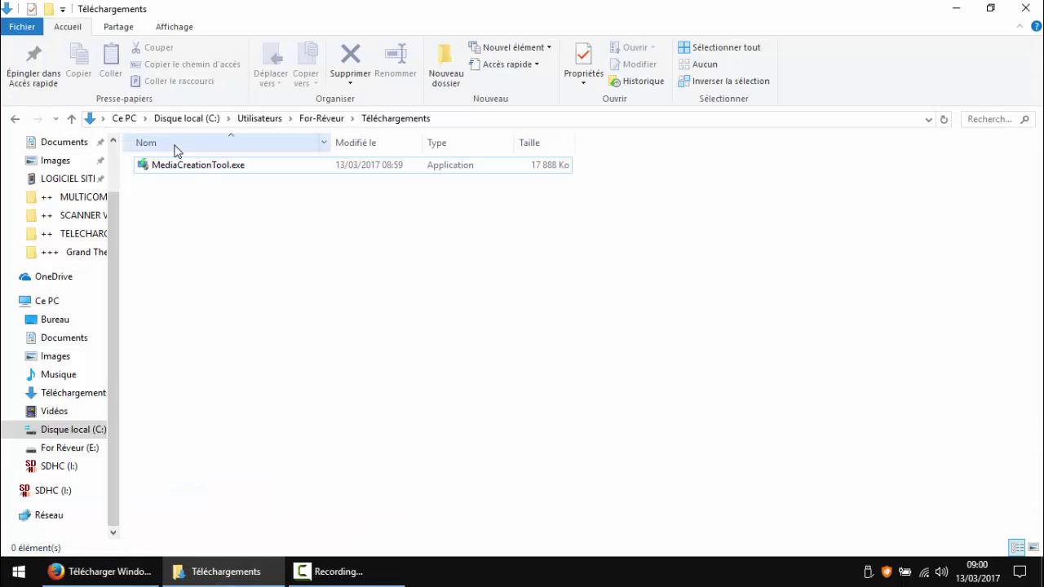
{"action": "left_click", "coordinate": [215, 174]}
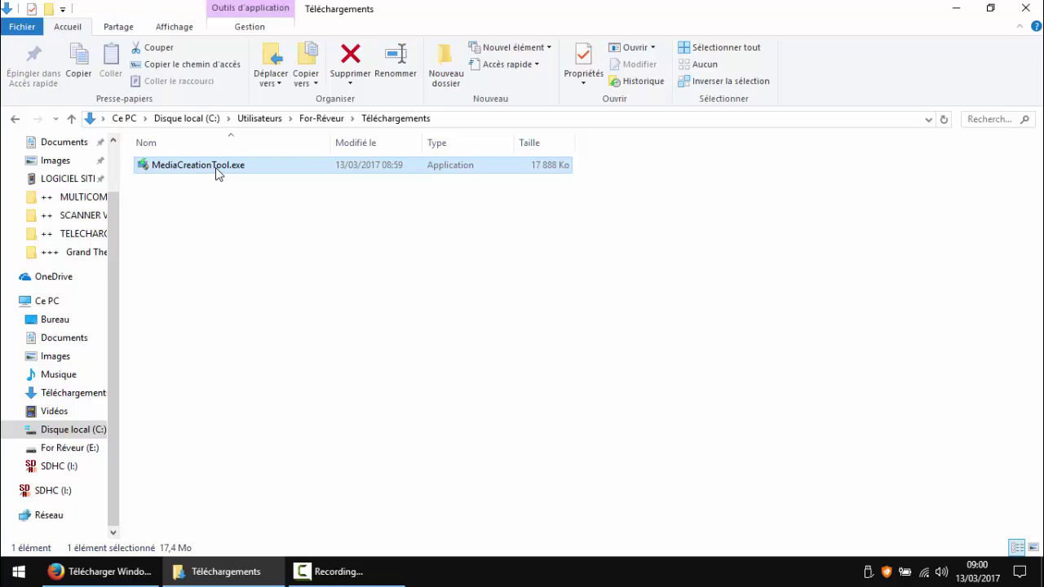
{"action": "double_click", "coordinate": [216, 168]}
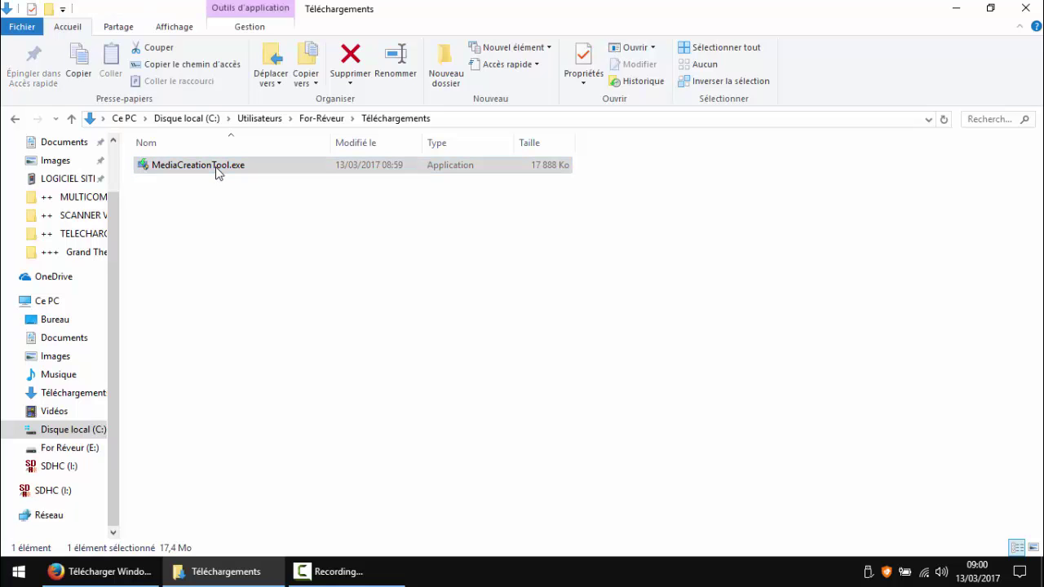
{"action": "left_click", "coordinate": [954, 8]}
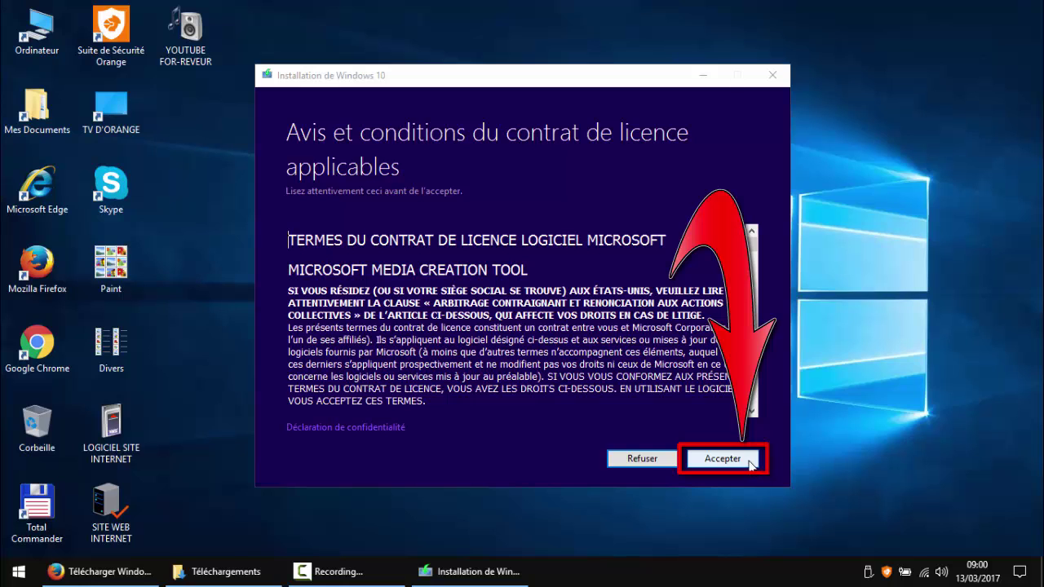
- Accept the licence terms and choose to create installation media for another PC (Créer un support d'installation pour un autre PC)
{"action": "left_click", "coordinate": [750, 462]}
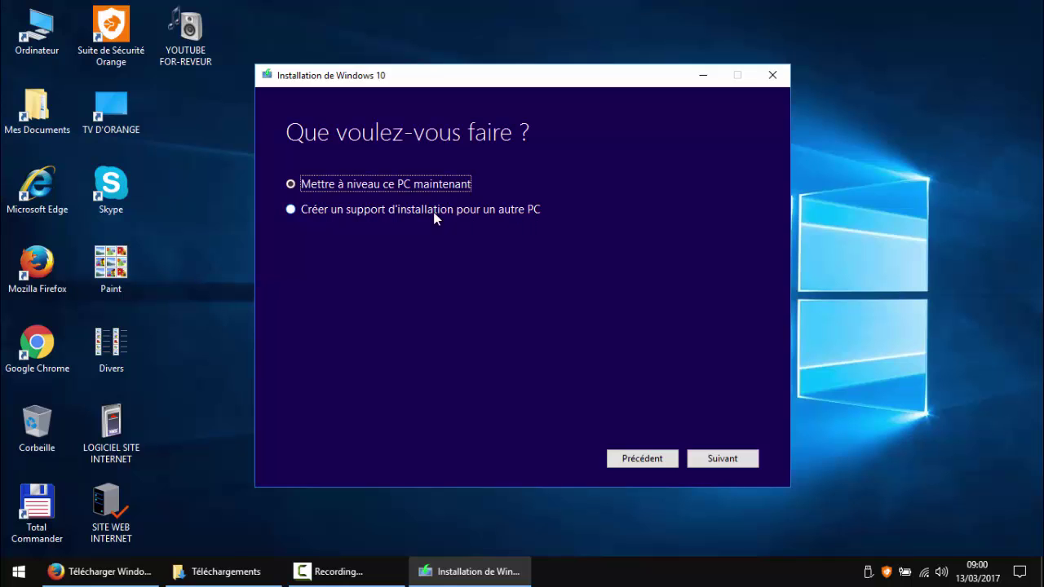
{"action": "left_click", "coordinate": [290, 210]}
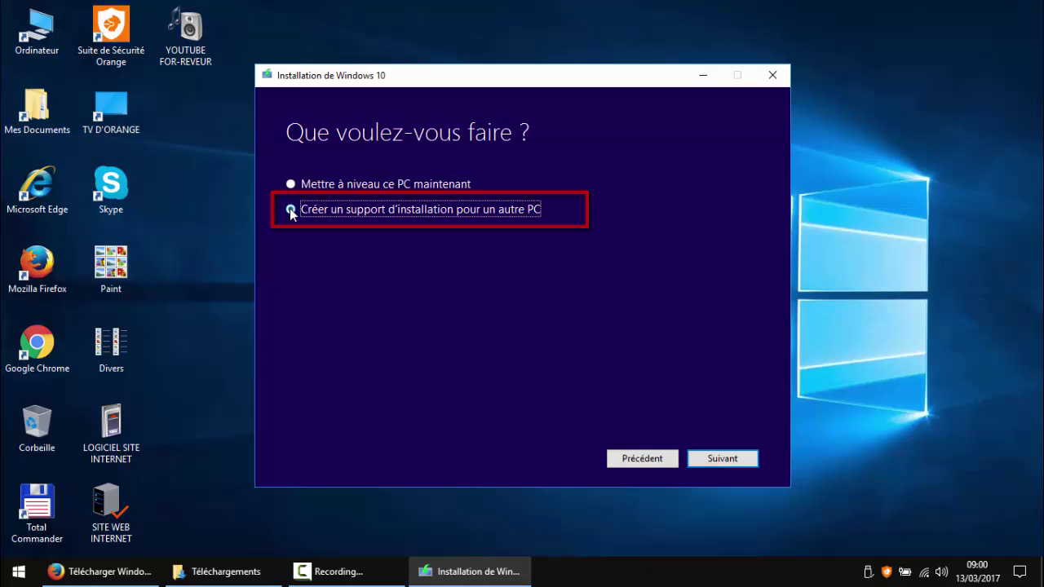
{"action": "left_click", "coordinate": [747, 462]}
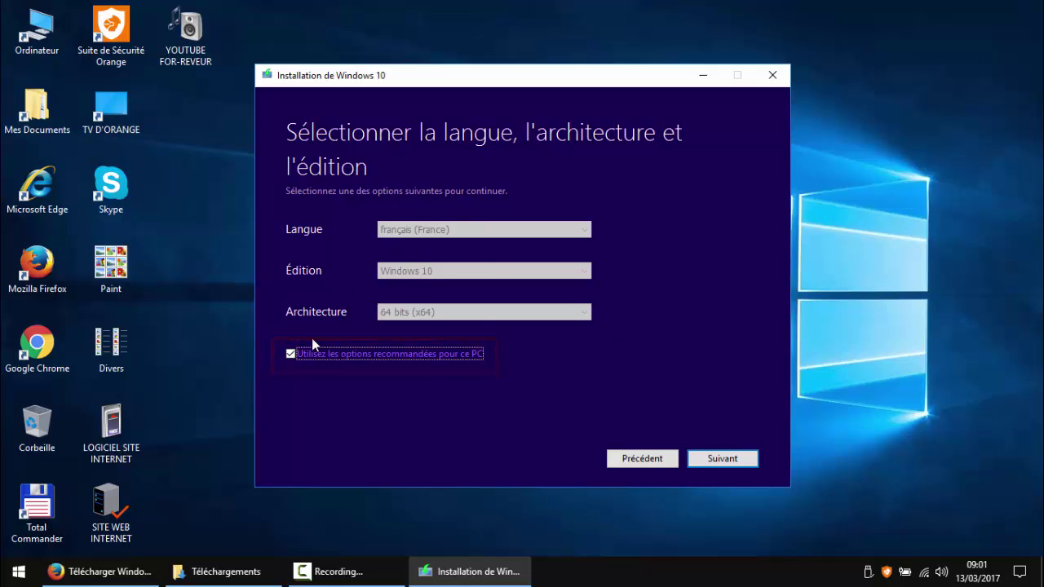
- Turn off the recommended options, pick français (France), Windows 10 and 64 bits (x64), and restore the recommended options
{"action": "left_click", "coordinate": [290, 355]}
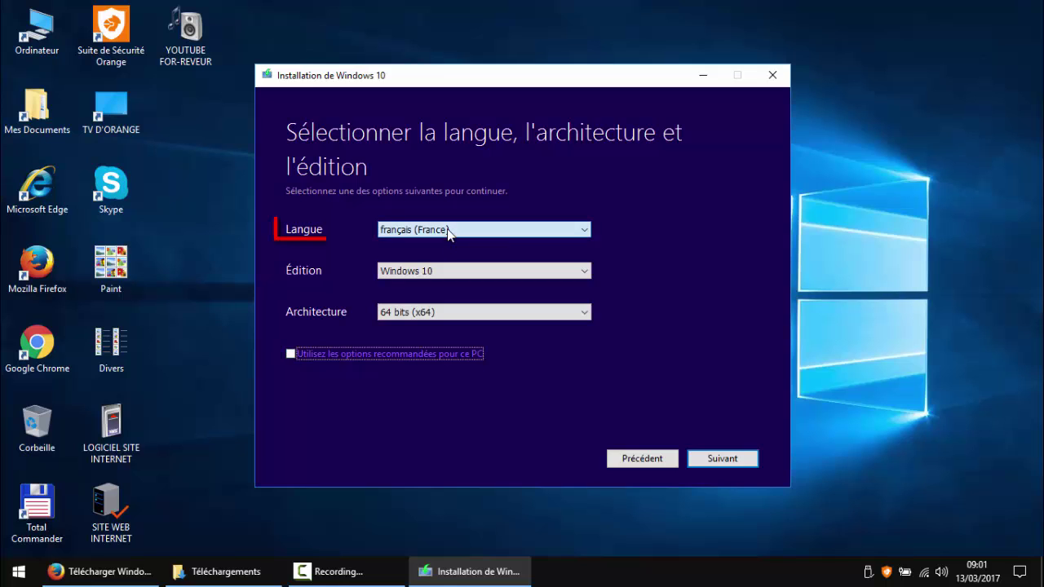
{"action": "left_click", "coordinate": [448, 231]}
{"action": "left_click", "coordinate": [448, 231]}
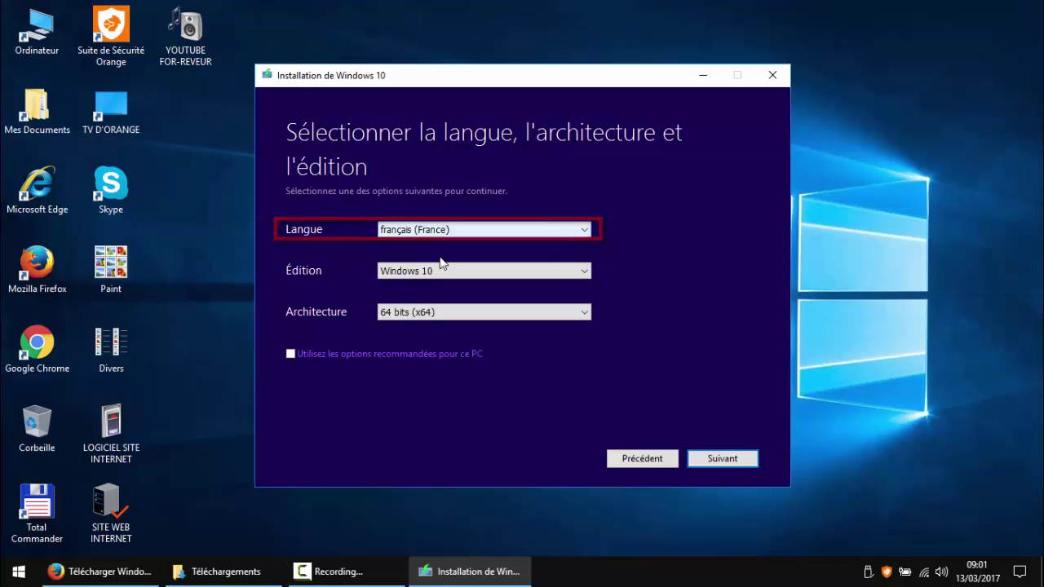
{"action": "left_click", "coordinate": [443, 271]}
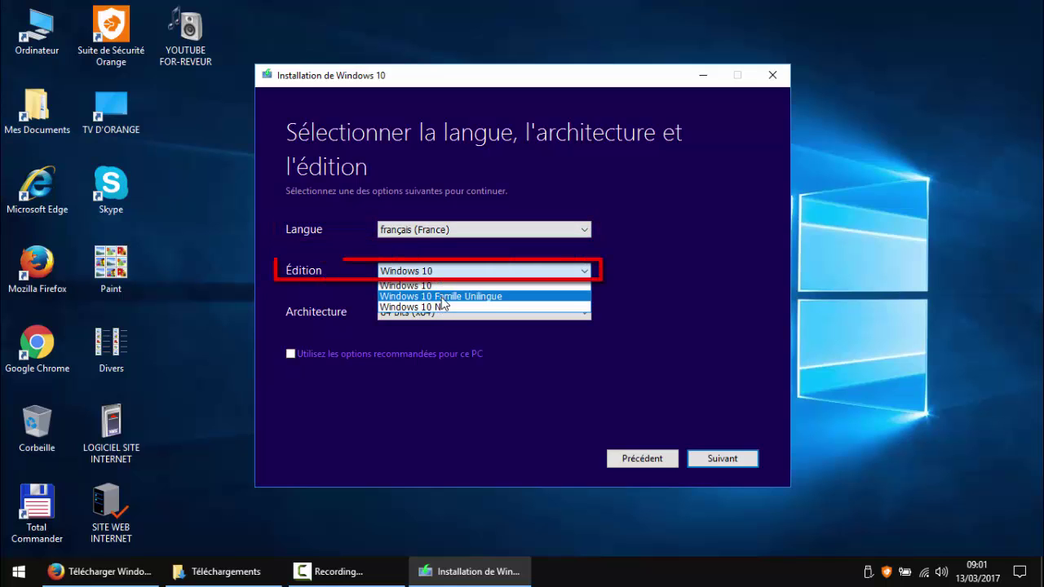
{"action": "left_click", "coordinate": [519, 289]}
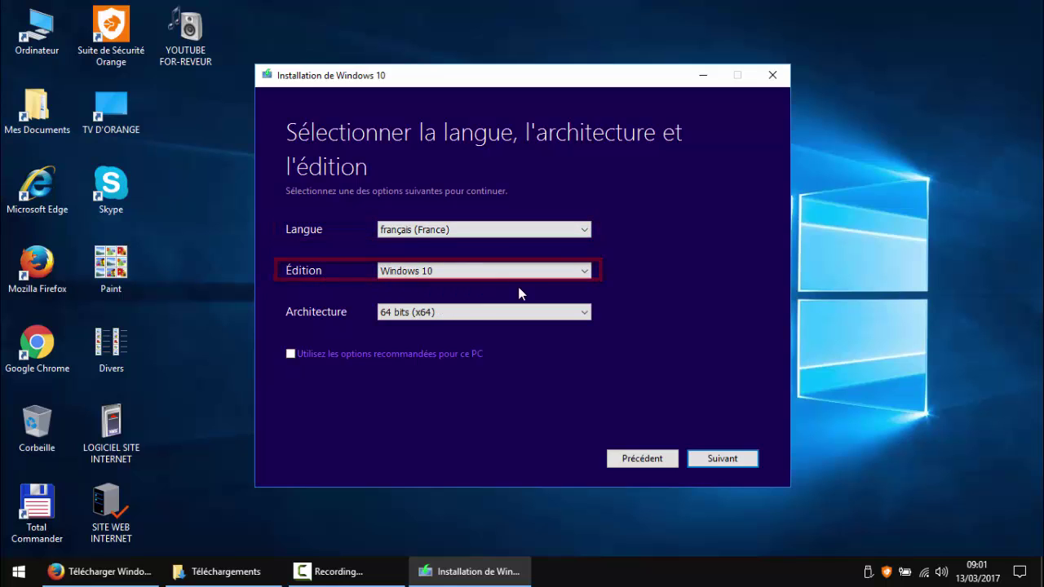
{"action": "left_click", "coordinate": [456, 315]}
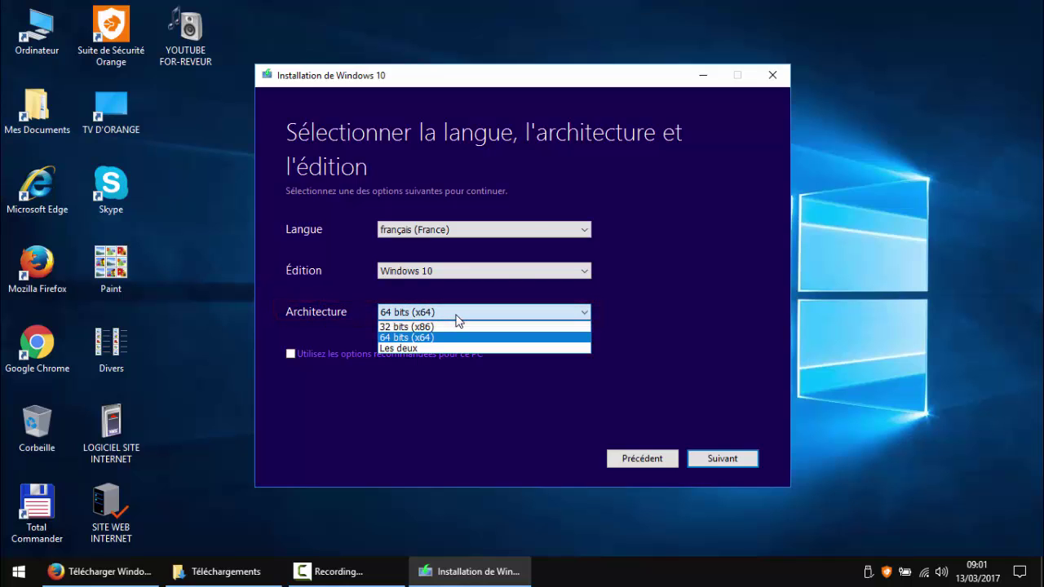
{"action": "left_click", "coordinate": [434, 337]}
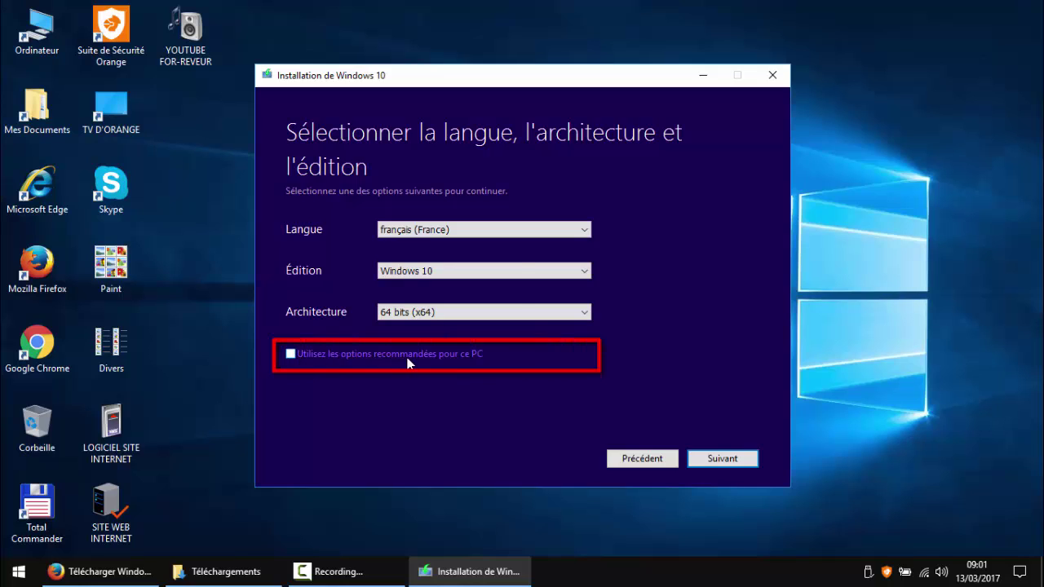
{"action": "left_click", "coordinate": [290, 356]}
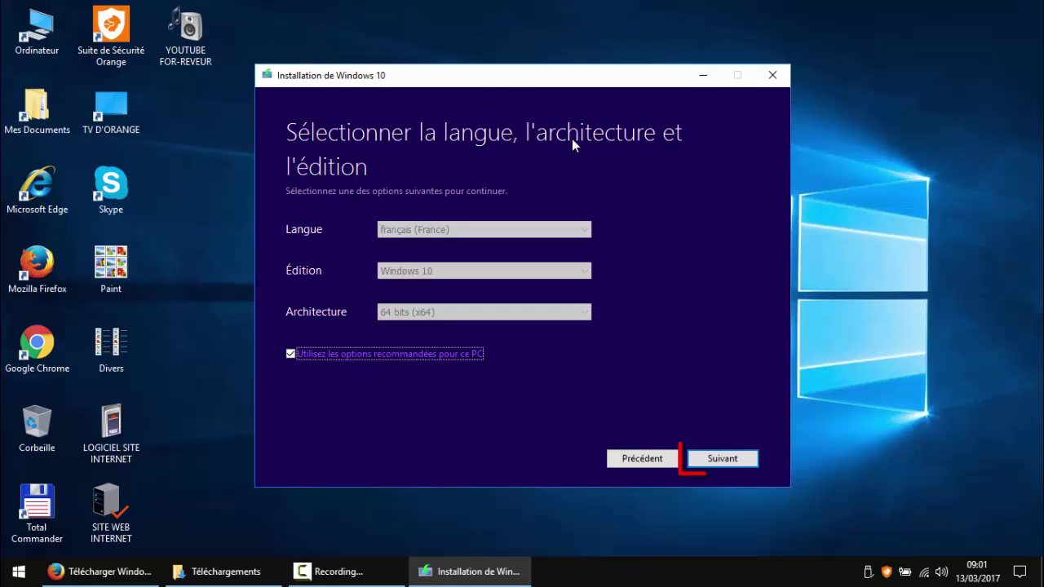
- Continue with the recommended options and choose Disque mémoire flash USB as the media to use
{"action": "left_click", "coordinate": [734, 460]}
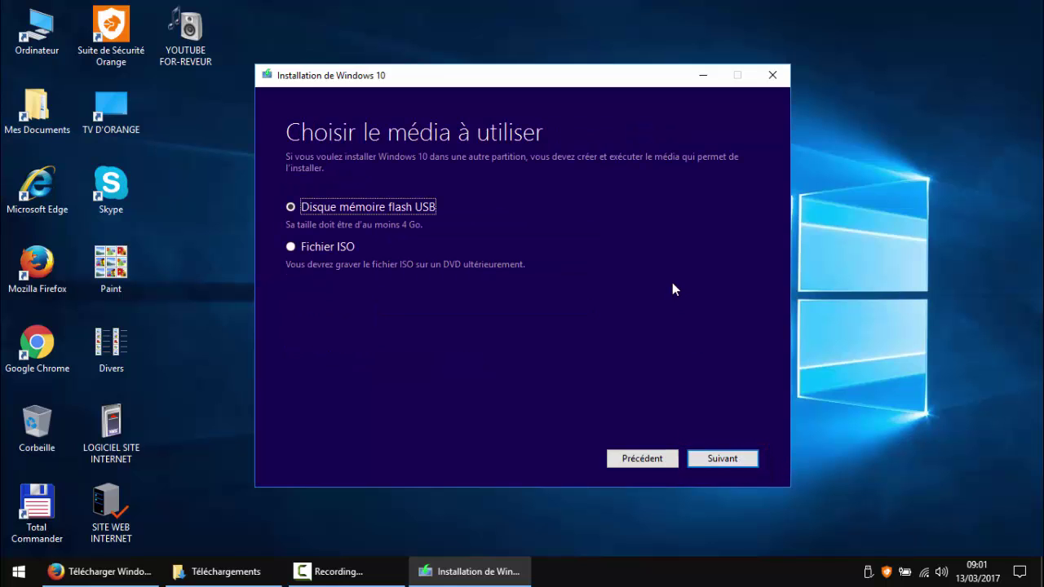
{"action": "left_click", "coordinate": [292, 247]}
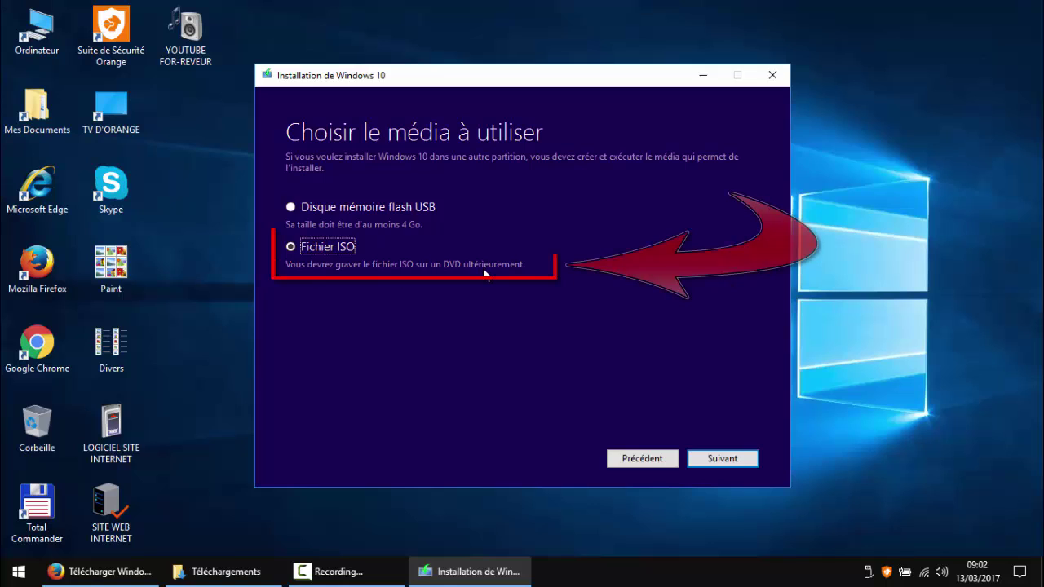
{"action": "left_click", "coordinate": [291, 207]}
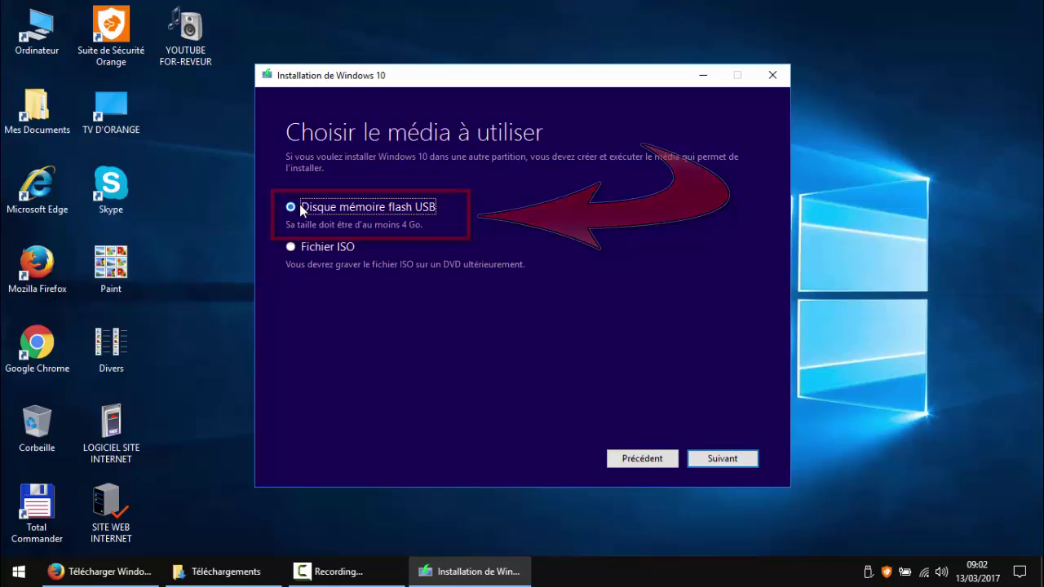
{"action": "left_click", "coordinate": [734, 461]}
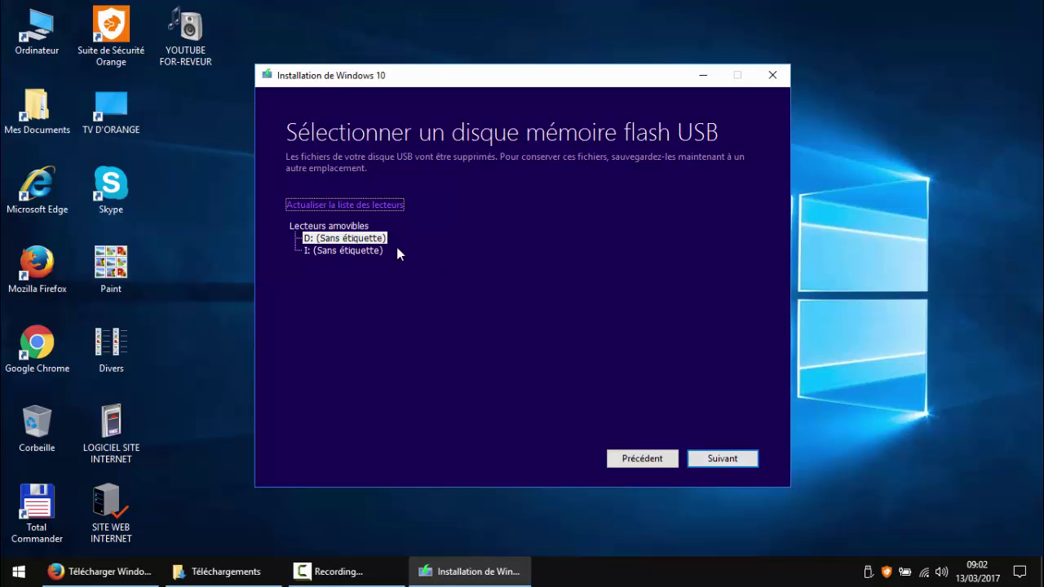
- Check the drives in Ordinateur, create the installation media on removable drive D:, and finish the wizard once the drive is ready
{"action": "left_click", "coordinate": [338, 250]}
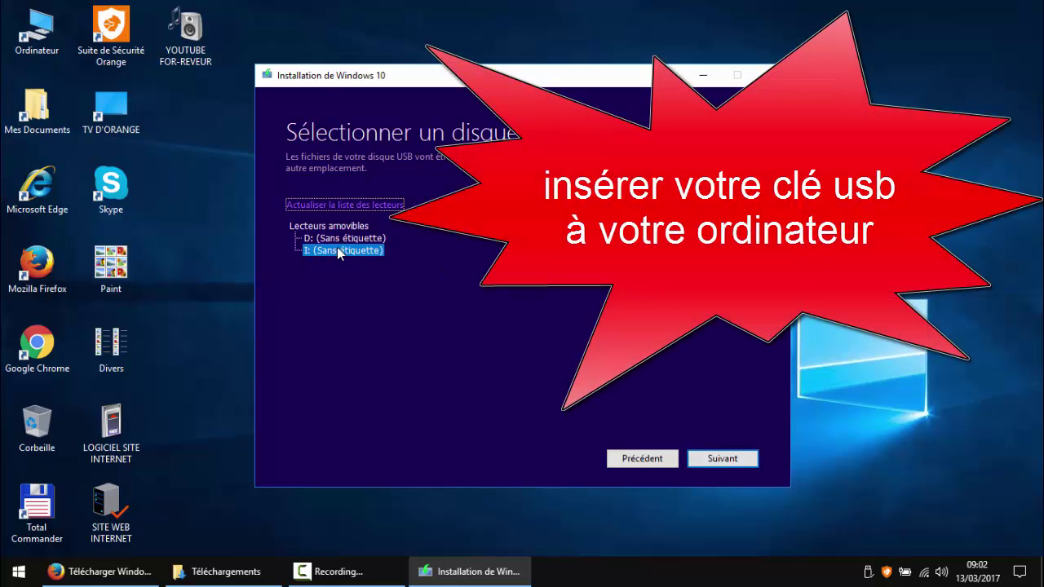
{"action": "left_click", "coordinate": [342, 239]}
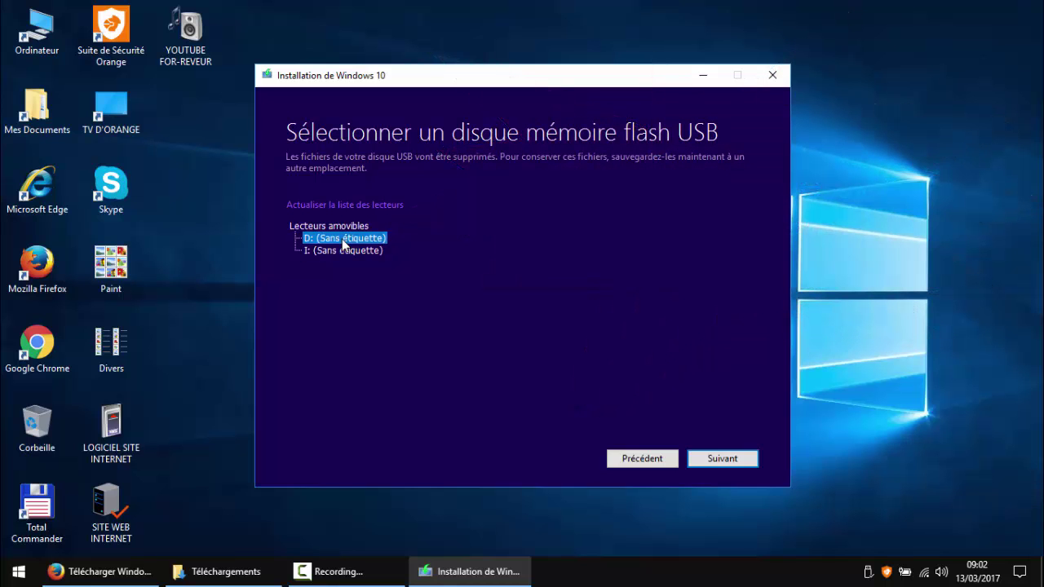
{"action": "left_click", "coordinate": [28, 31]}
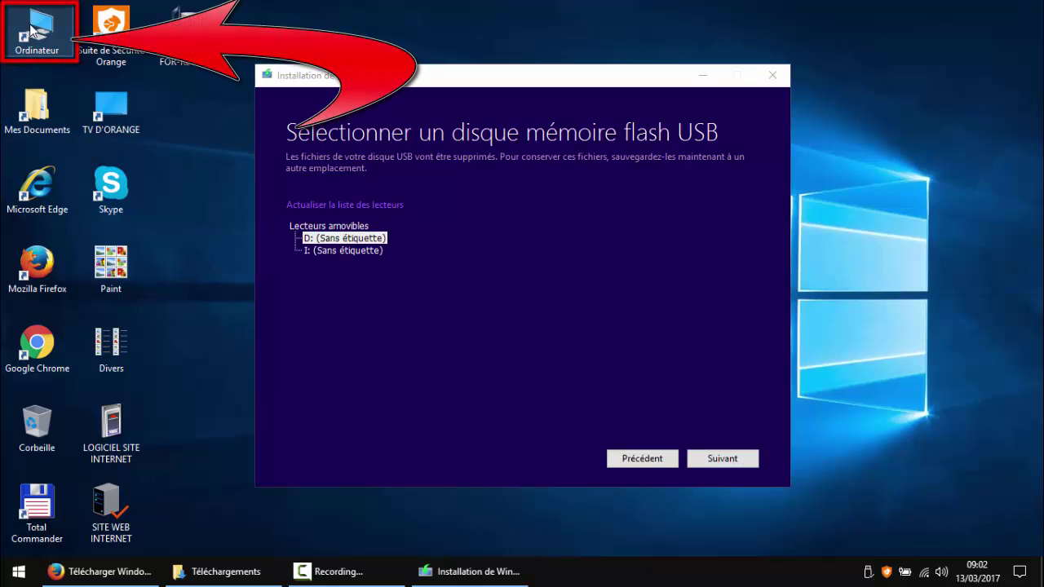
{"action": "double_click", "coordinate": [31, 31]}
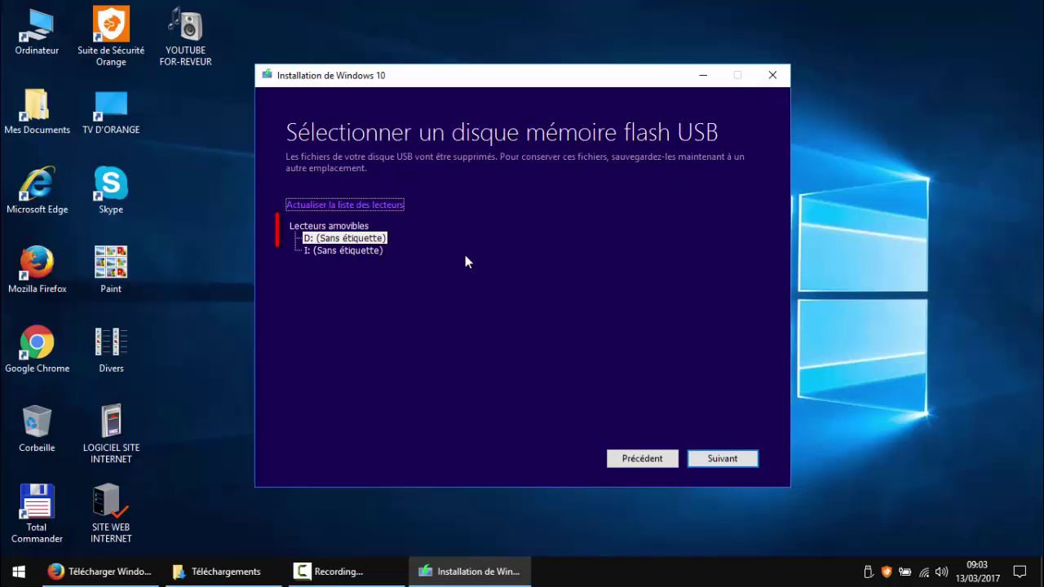
{"action": "left_click", "coordinate": [337, 252]}
{"action": "left_click", "coordinate": [317, 240]}
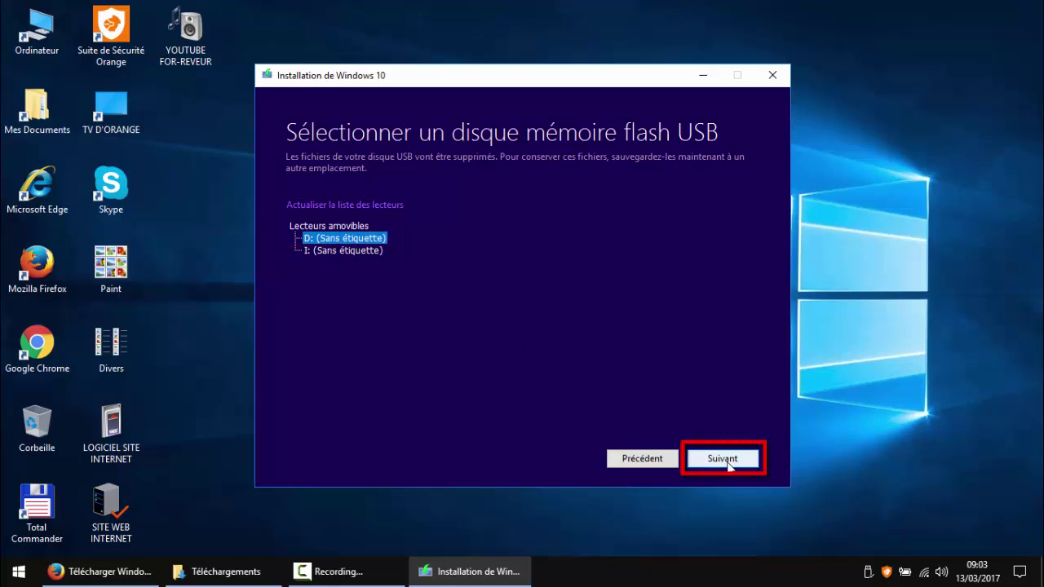
{"action": "left_click", "coordinate": [722, 459]}
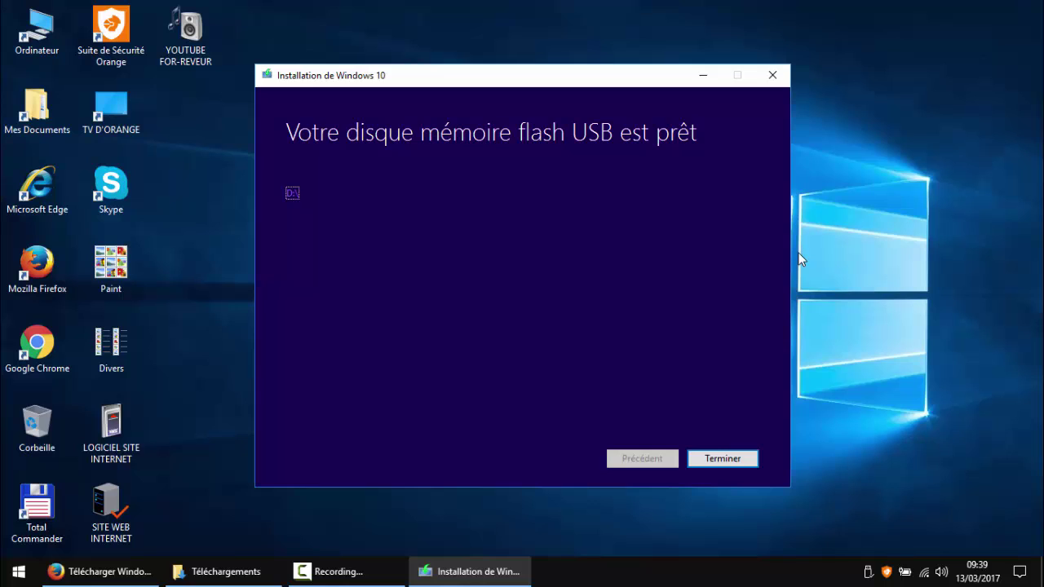
{"action": "left_click", "coordinate": [740, 460]}
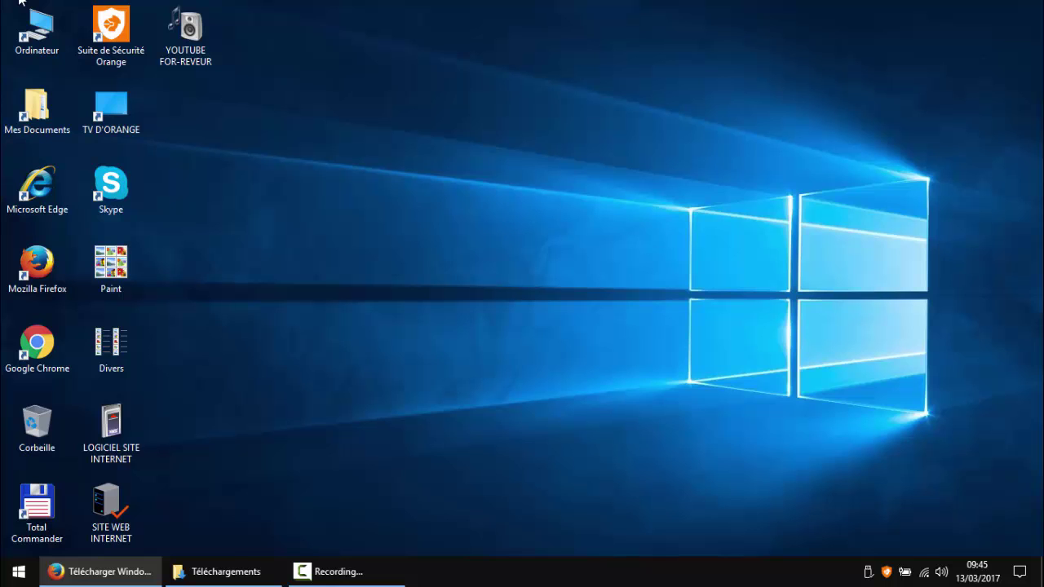
- Open the ESD-USB (D:) drive from Ordinateur, examine its files for setup.exe, and close the window
{"action": "double_click", "coordinate": [25, 6]}
{"action": "left_click_drag", "start_coordinate": [514, 356], "coordinate": [408, 269]}
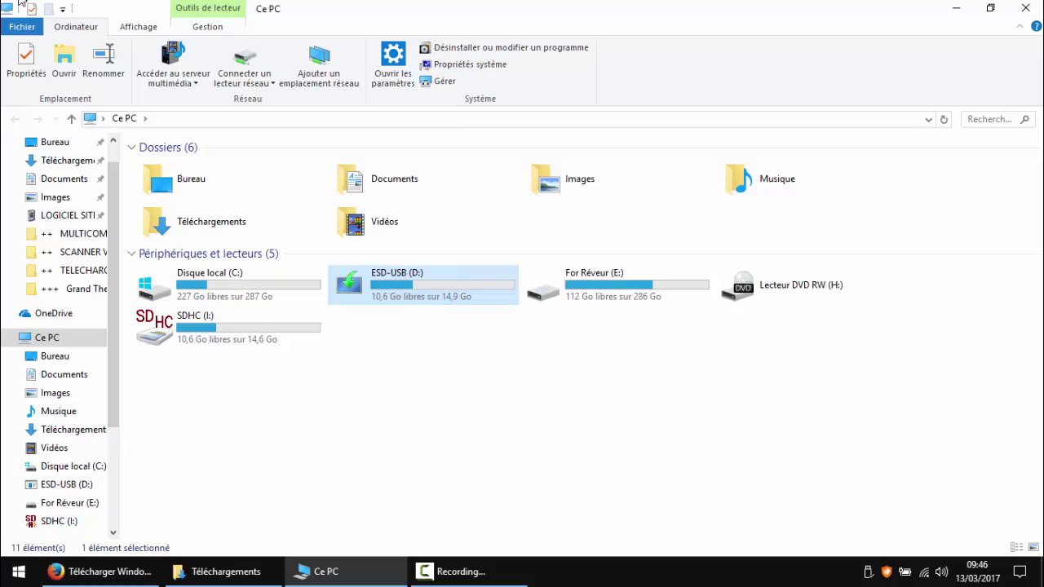
{"action": "double_click", "coordinate": [383, 281]}
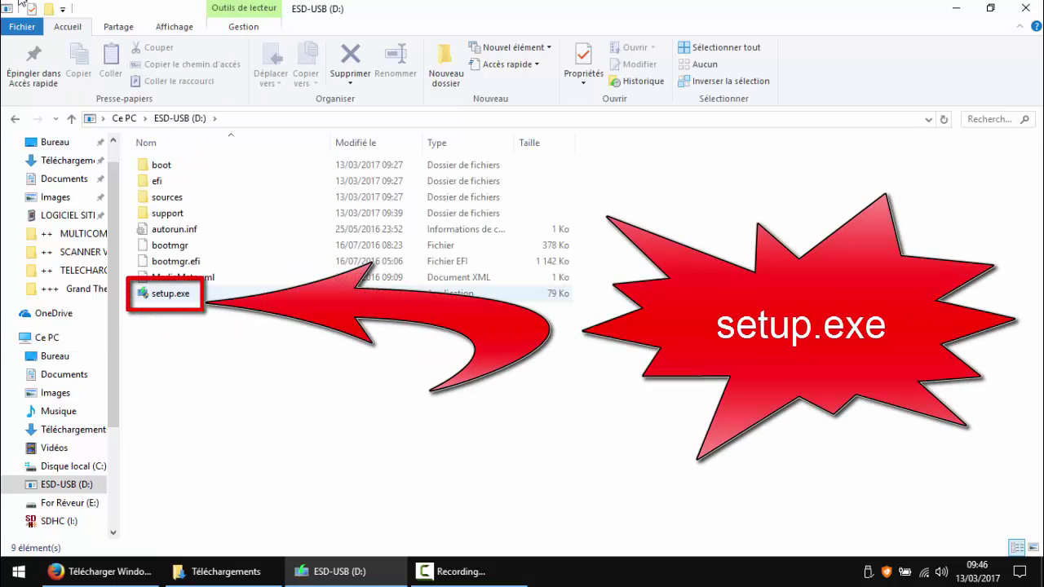
{"action": "left_click", "coordinate": [170, 294]}
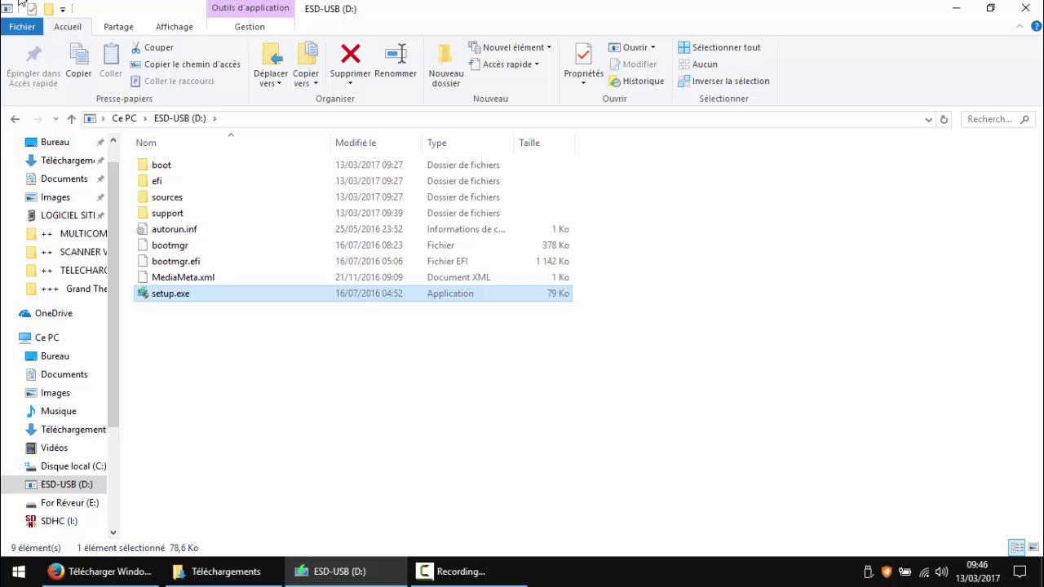
{"action": "key", "text": "Escape"}
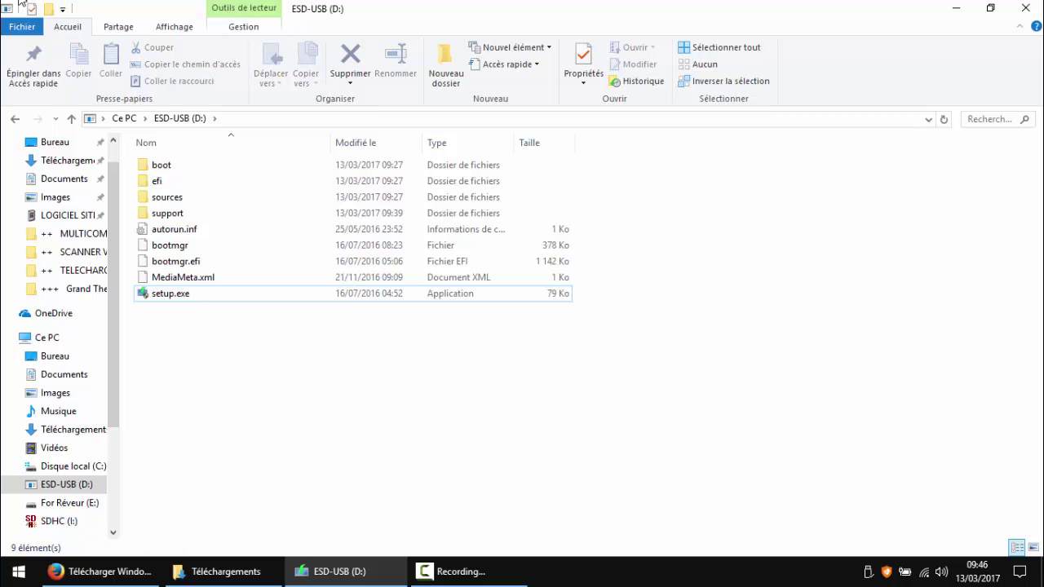
{"action": "left_click", "coordinate": [1024, 8]}
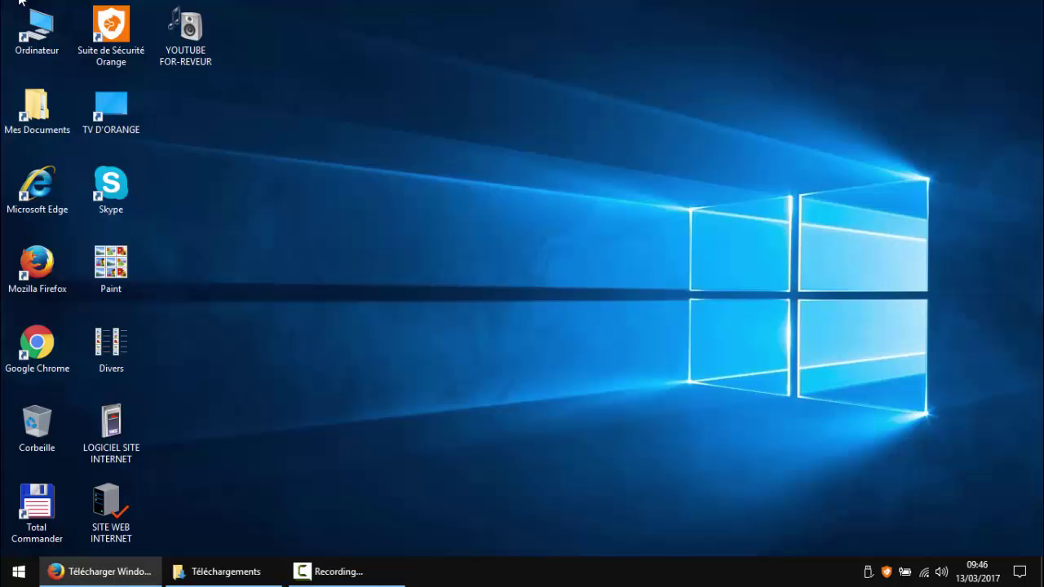